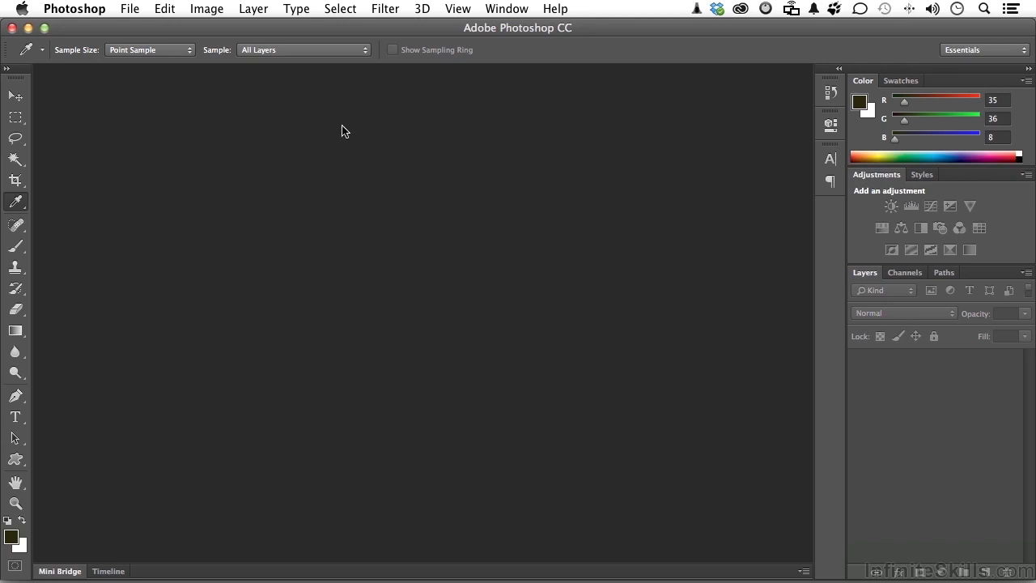
Step: Open Color Settings and keep the North America General Purpose 2 preset with sRGB IEC61966-2.1
left_click(161, 10)
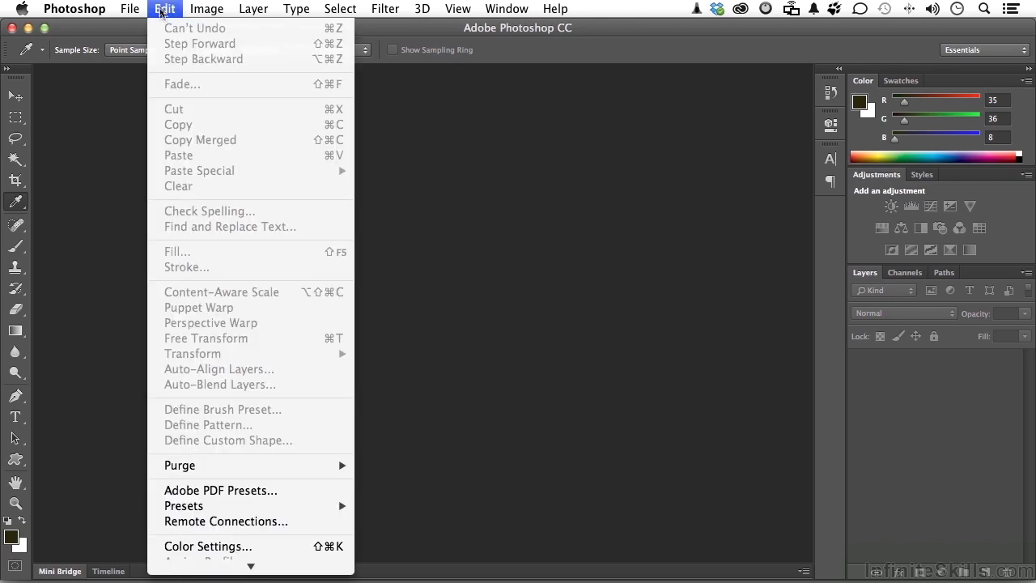
left_click(215, 548)
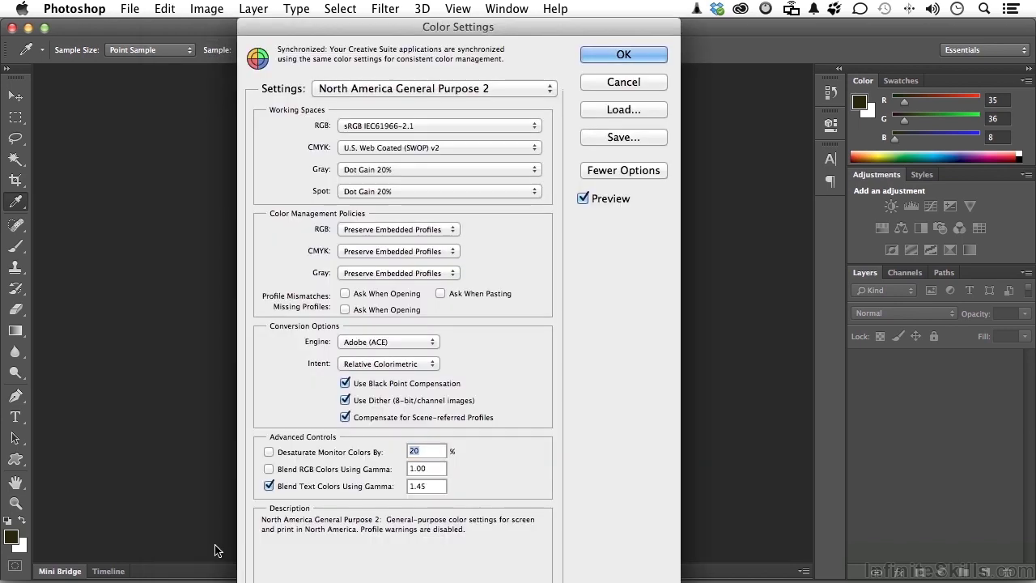
left_click(513, 86)
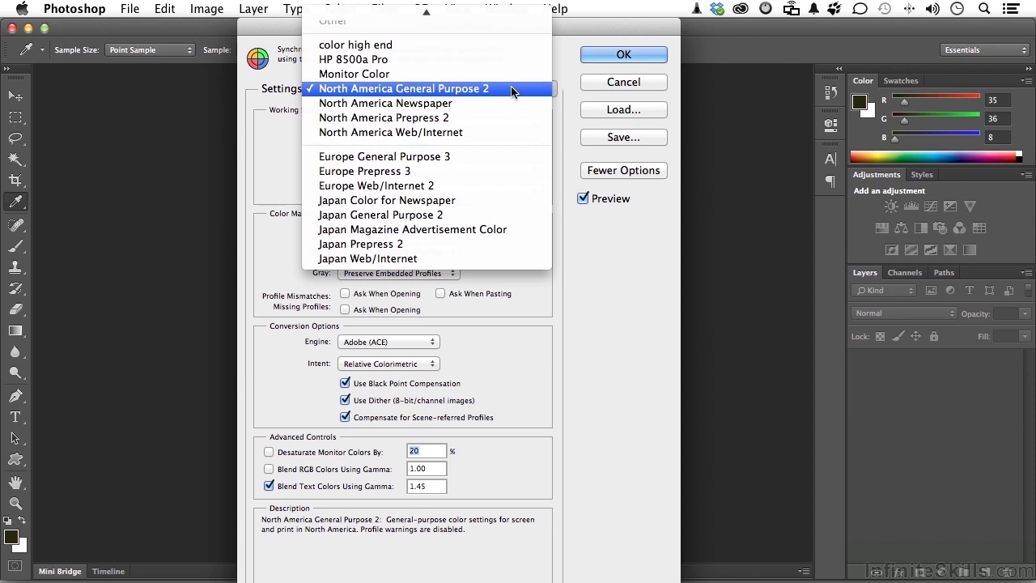
left_click(512, 88)
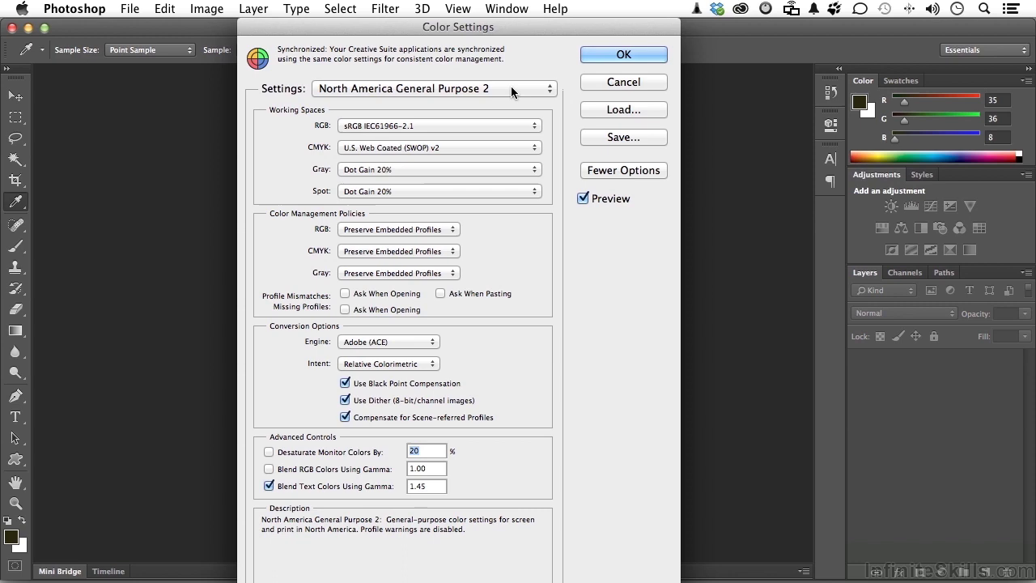
mouse_move(349, 130)
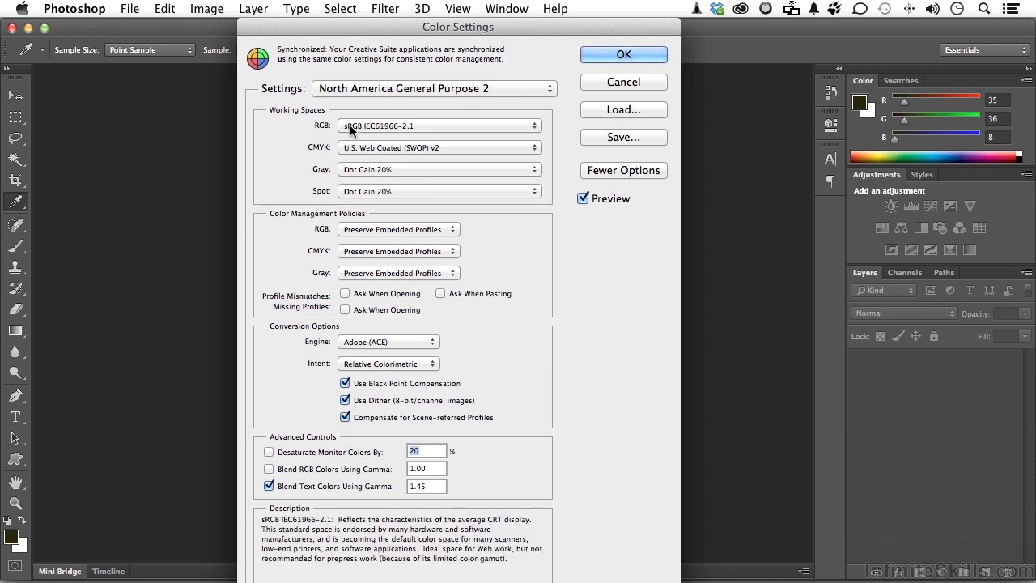
left_click(349, 126)
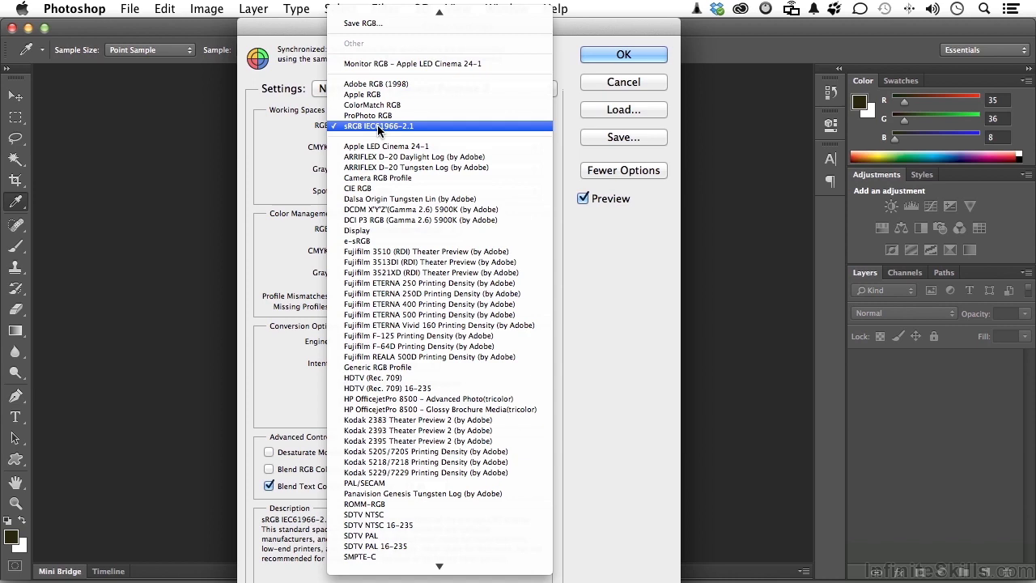
left_click(377, 126)
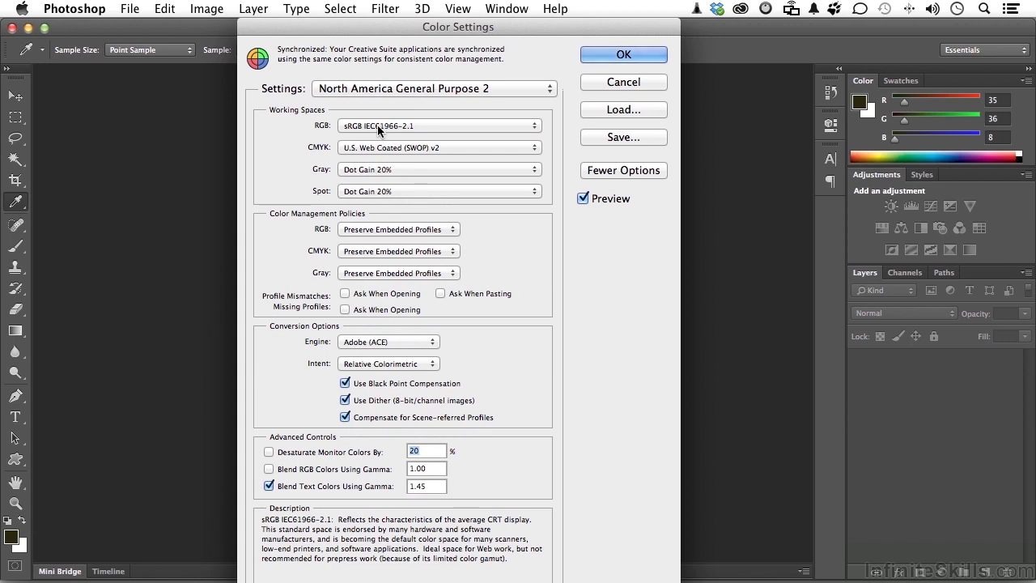
Step: Turn on warnings for profile mismatches when opening and pasting and for missing profiles, then apply
mouse_move(361, 286)
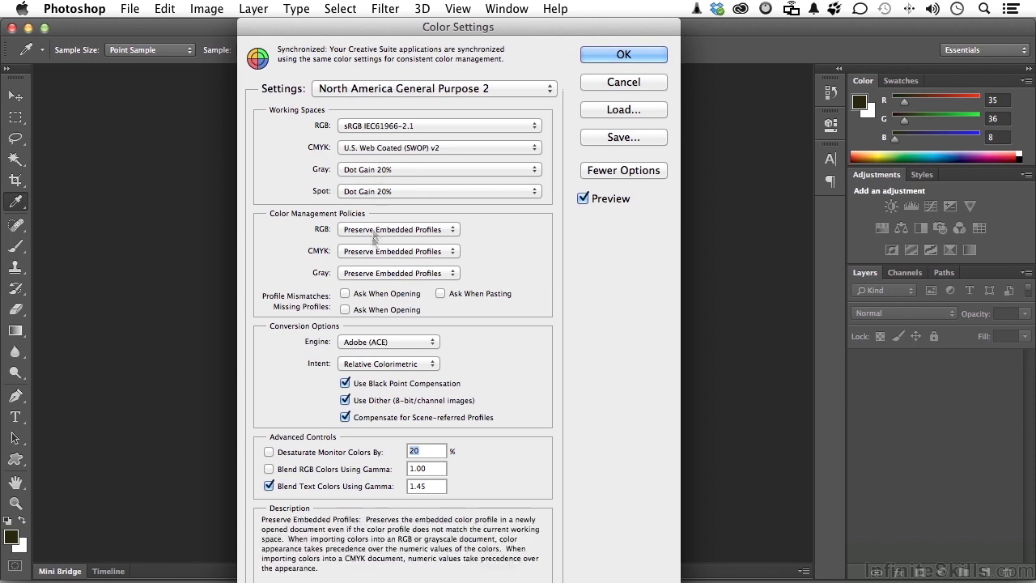
left_click(344, 294)
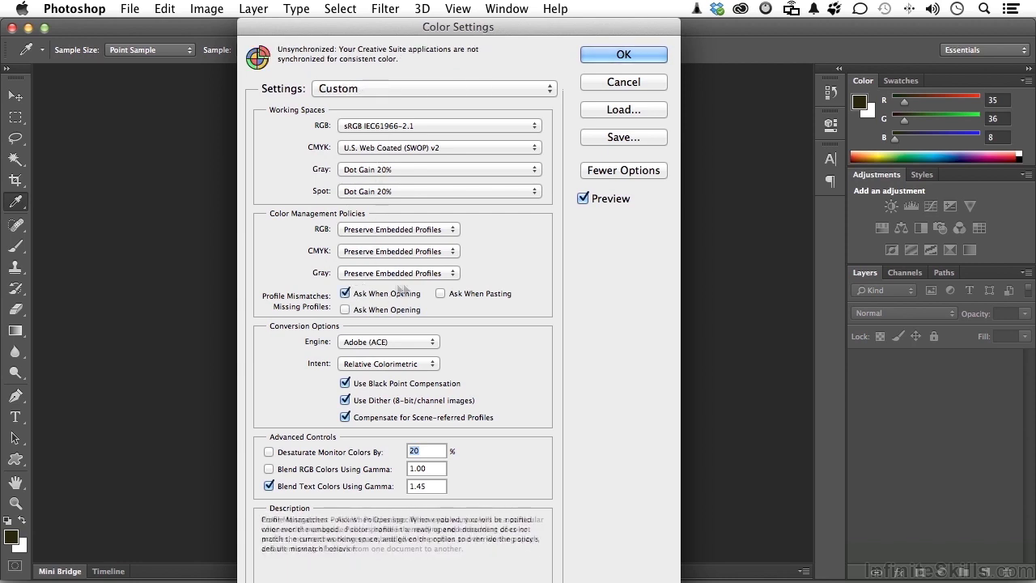
left_click(440, 294)
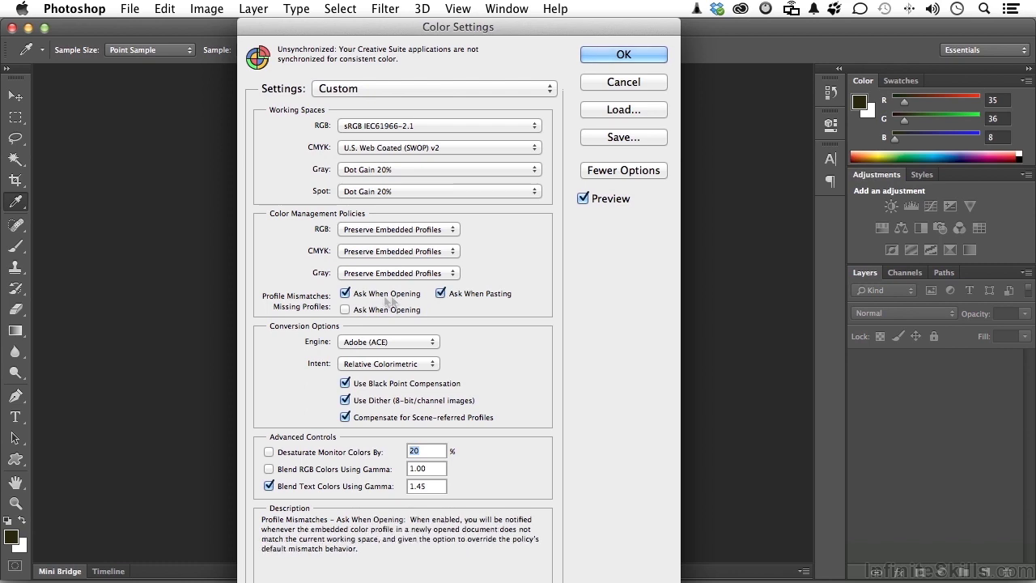
left_click(344, 310)
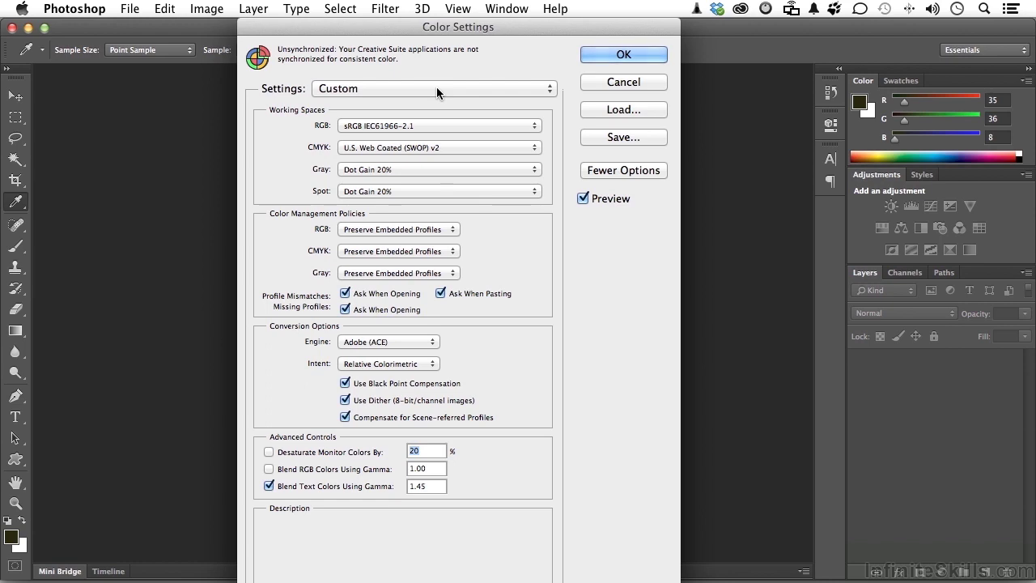
mouse_move(518, 126)
left_click(623, 56)
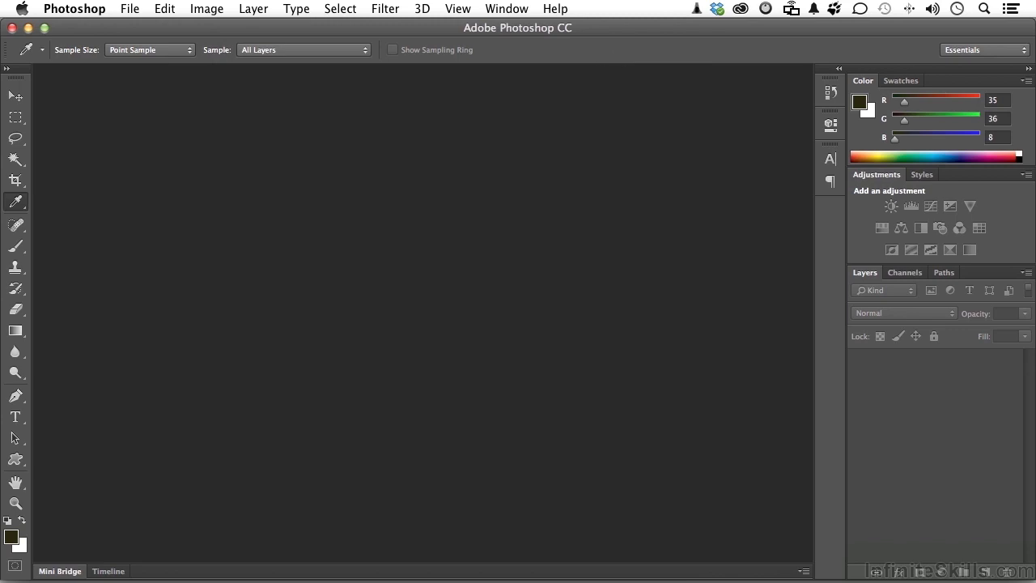
Step: In Bridge, review Flower_2.psd, Flower_3.NEF and ICC.psd details, then open Flower_1.psd
left_click(130, 9)
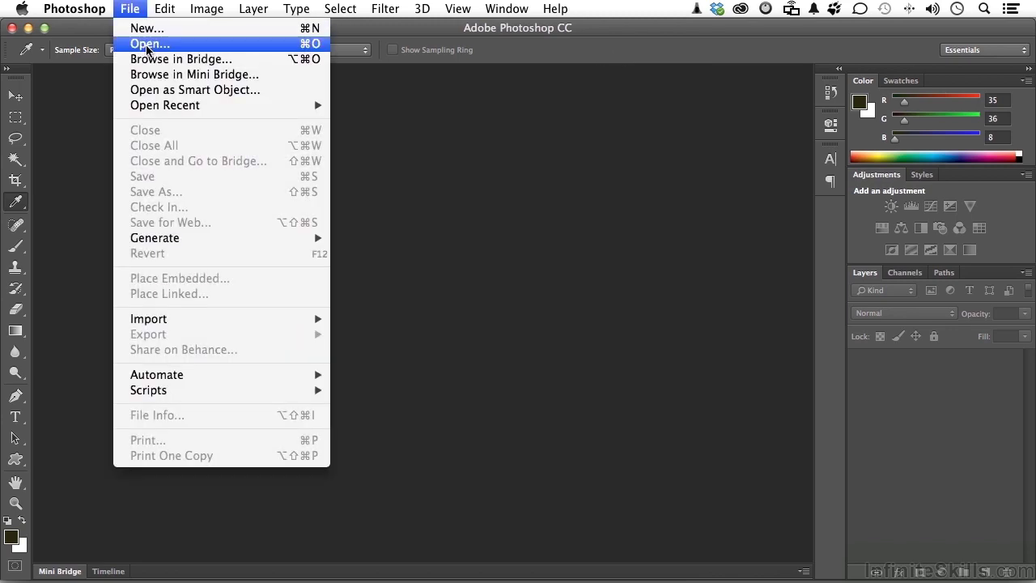
left_click(148, 58)
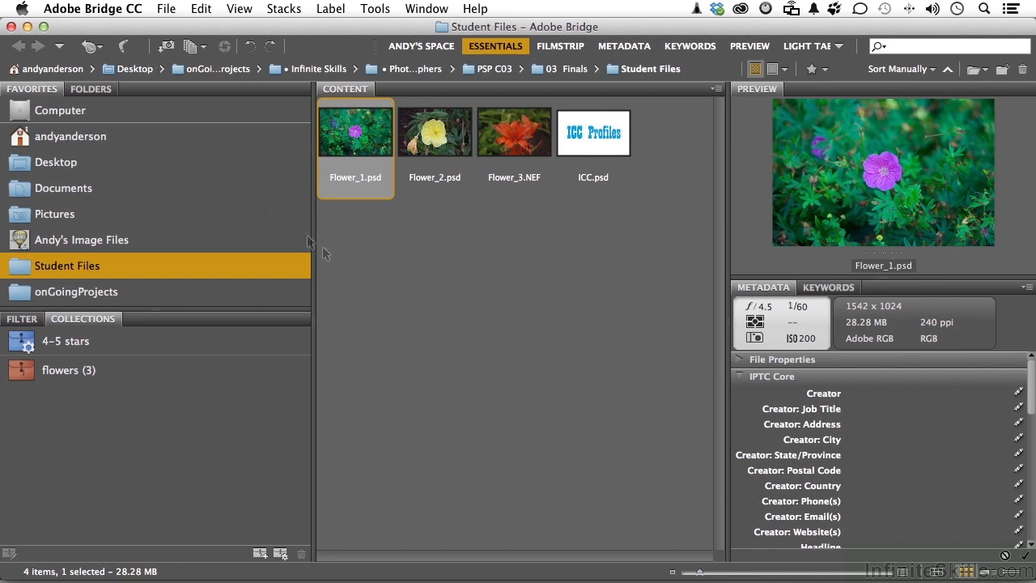
left_click(453, 144)
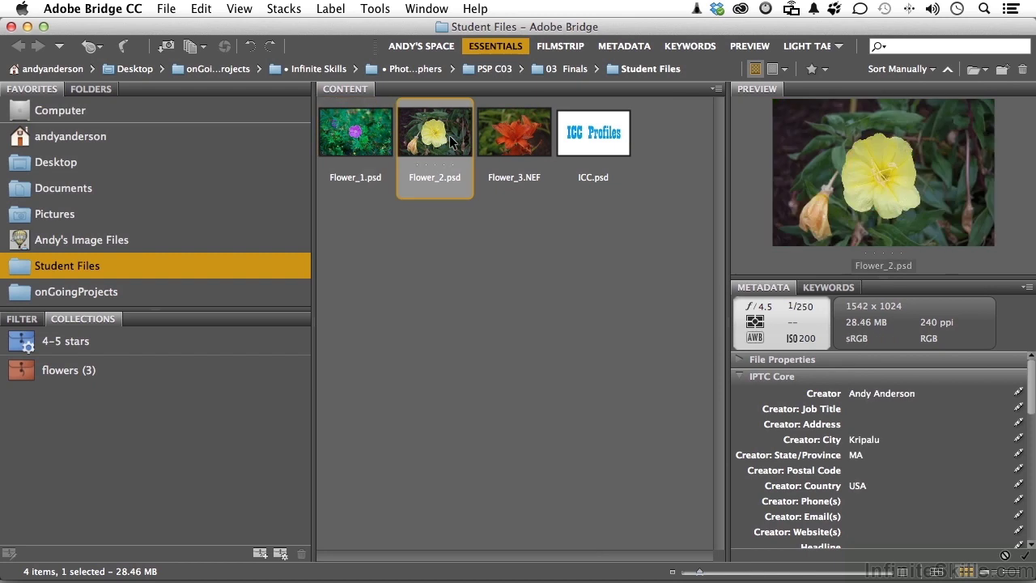
left_click(506, 141)
left_click(594, 136)
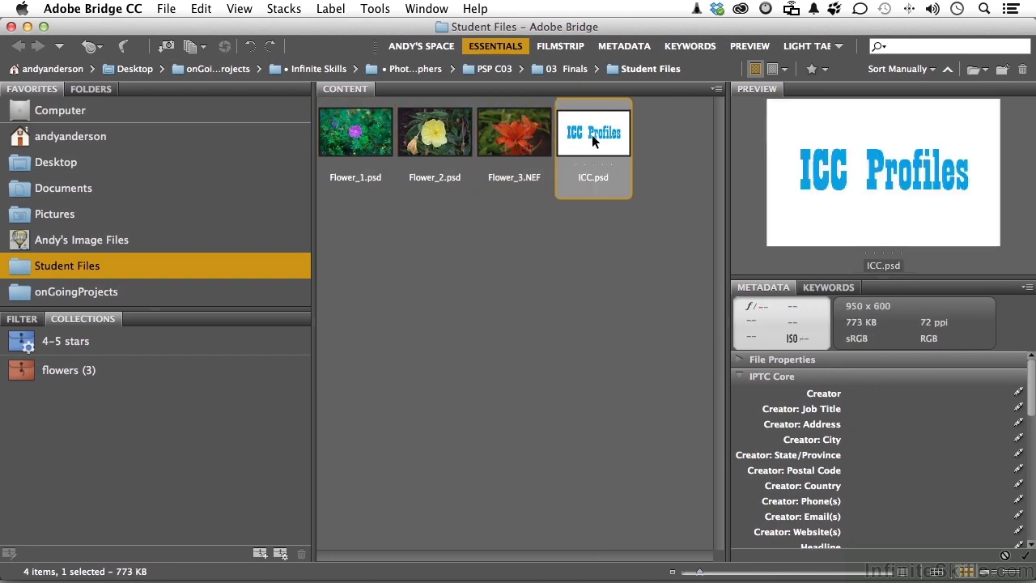
left_click(348, 144)
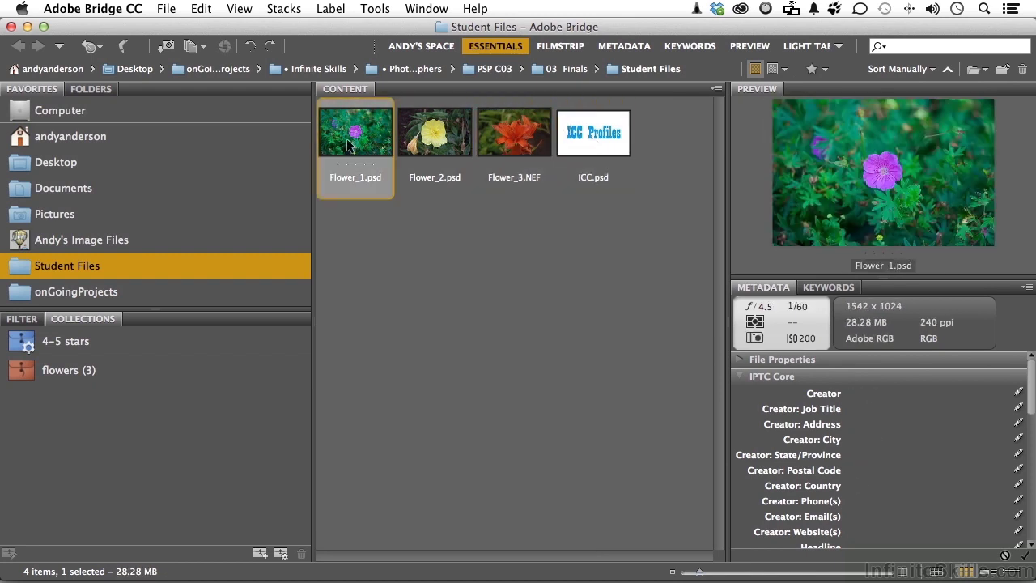
double_click(349, 144)
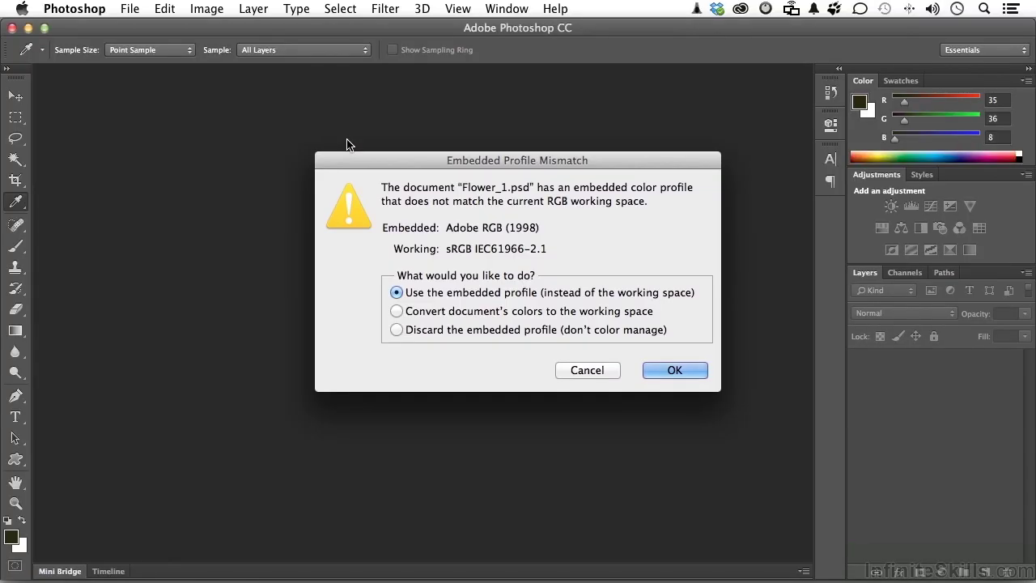
left_click_drag(370, 155, 309, 172)
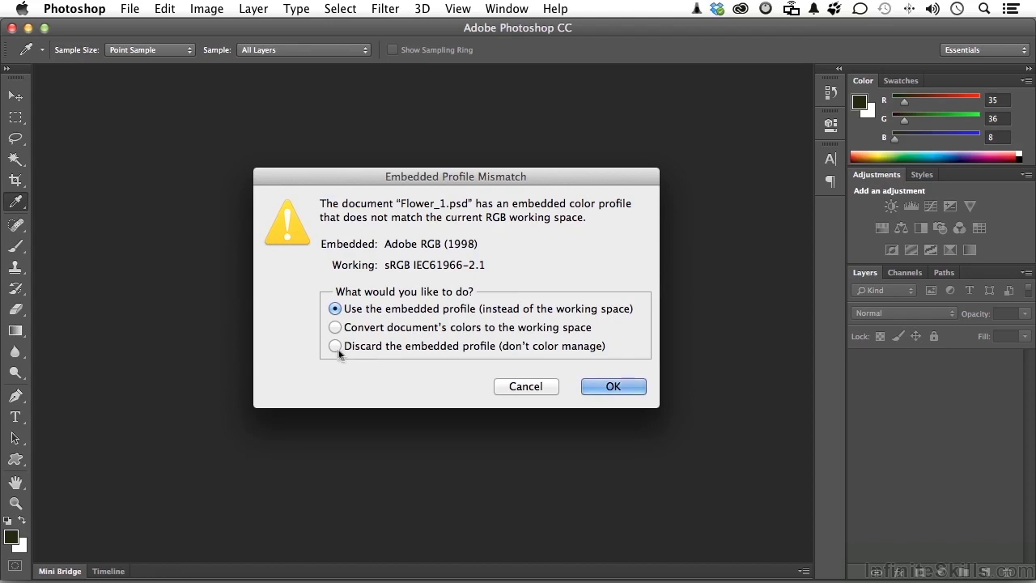
Step: Open Flower_1.psd keeping its embedded Adobe RGB (1998) profile rather than the working space
left_click(335, 347)
left_click(336, 309)
left_click(613, 387)
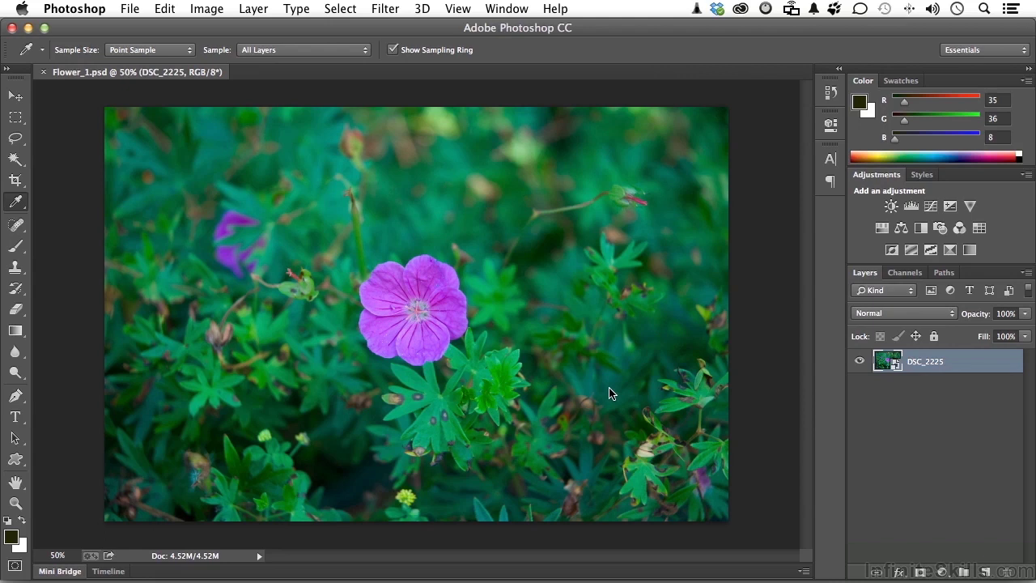
Step: Close Flower_1.psd and open Flower_2.psd from Bridge
key("super+w")
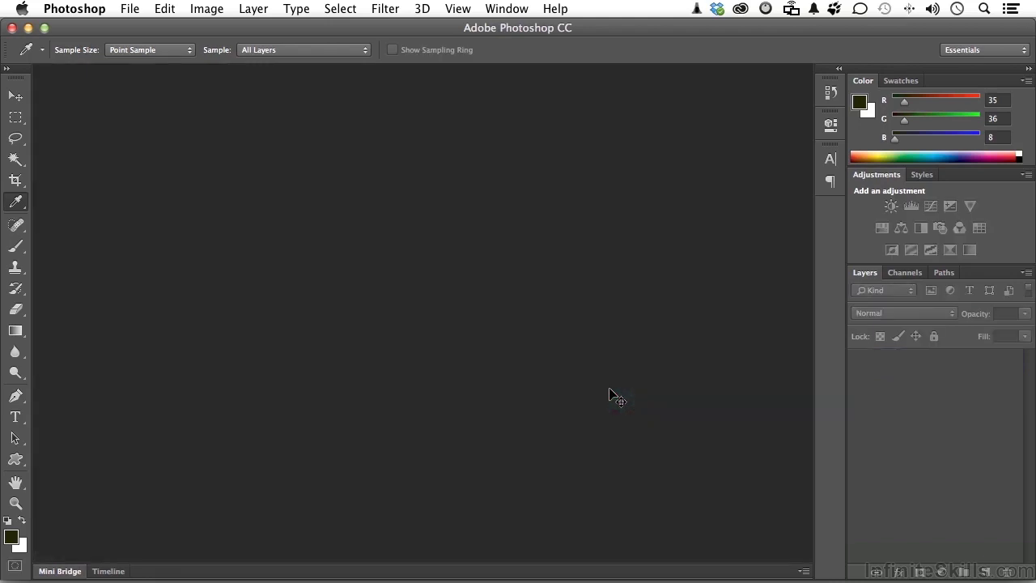
left_click(131, 10)
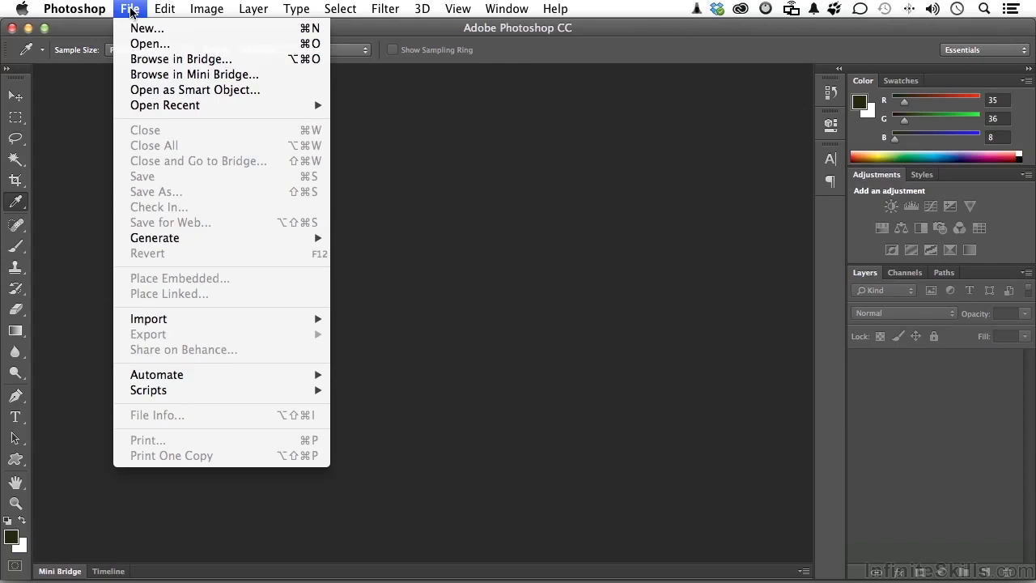
left_click(146, 62)
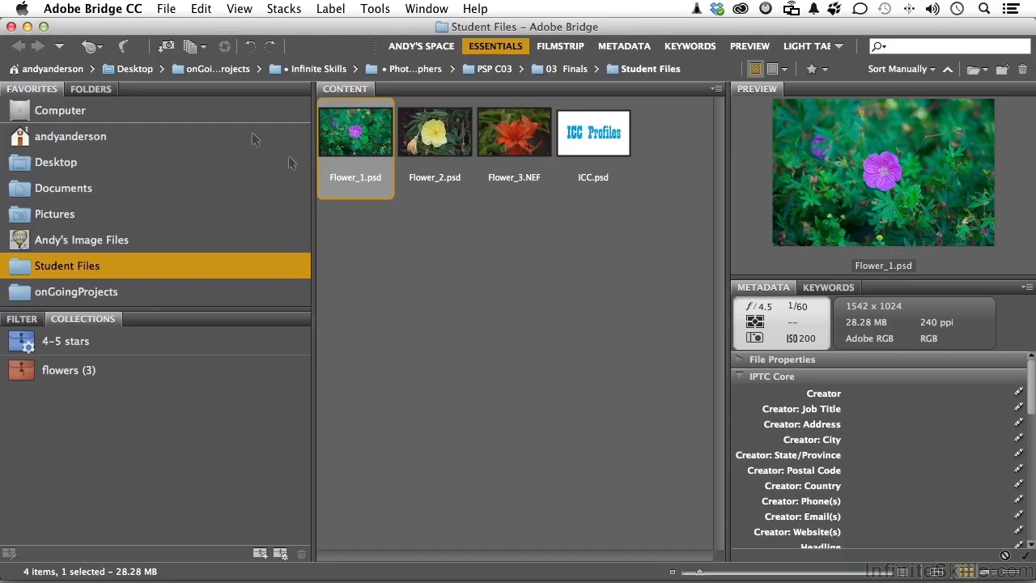
double_click(443, 140)
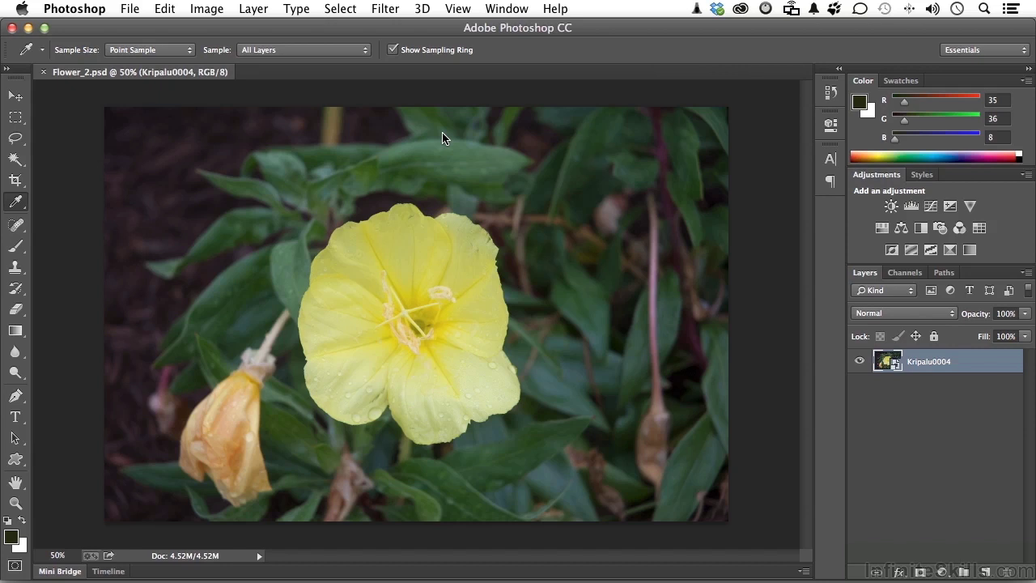
left_click(162, 9)
mouse_move(251, 566)
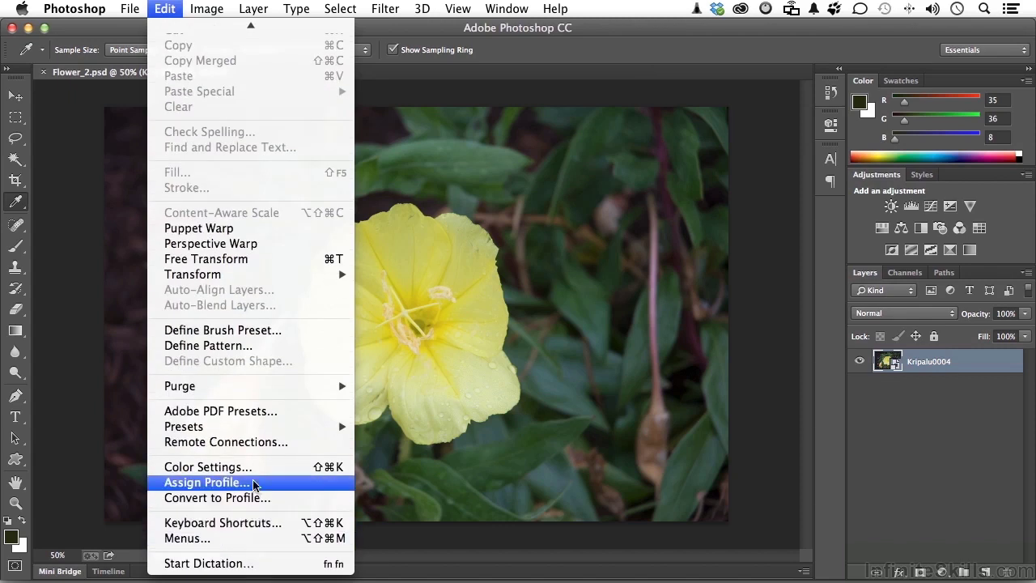
left_click(206, 482)
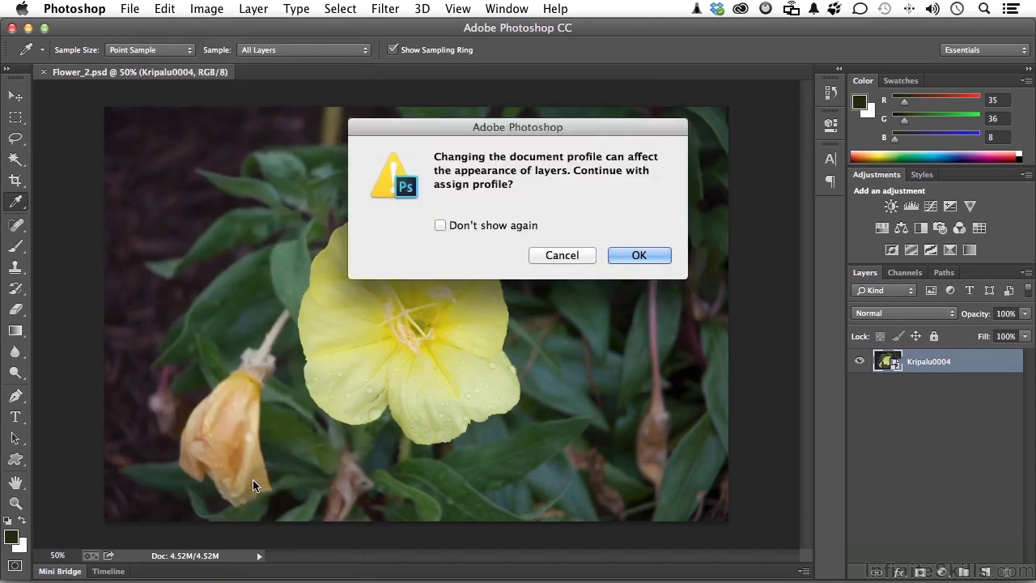
key("Return")
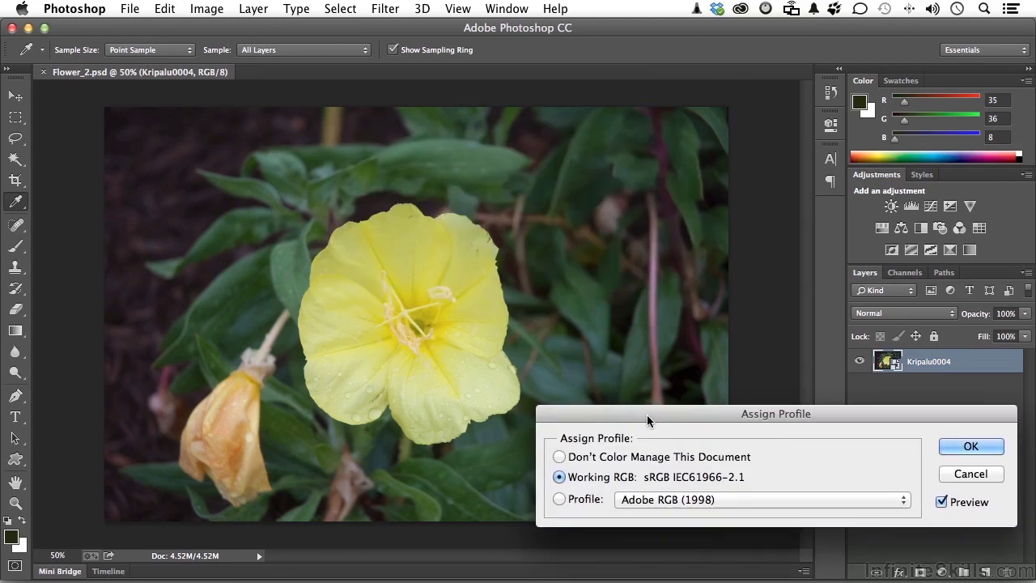
left_click_drag(647, 414, 388, 196)
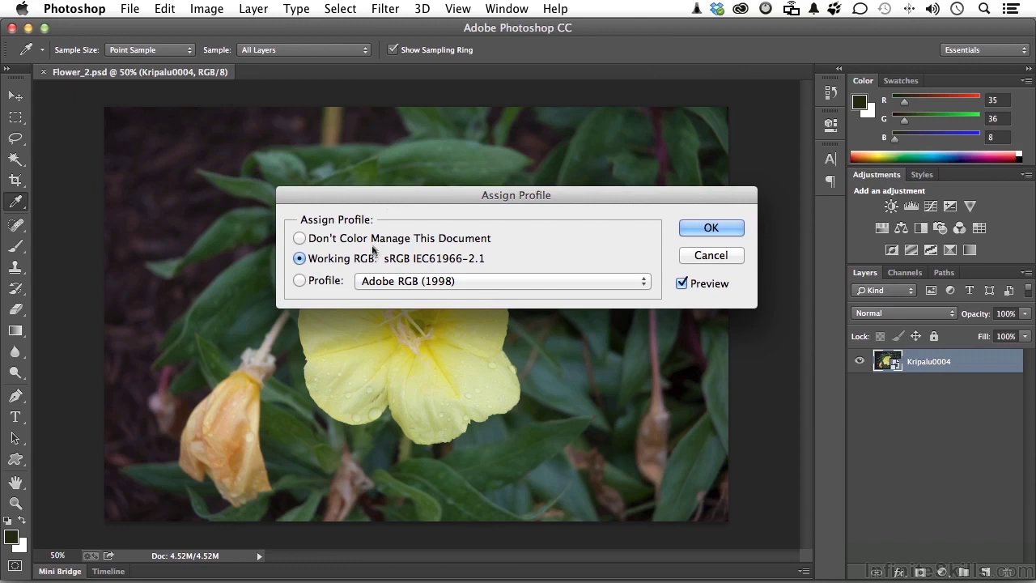
left_click(327, 282)
left_click(397, 284)
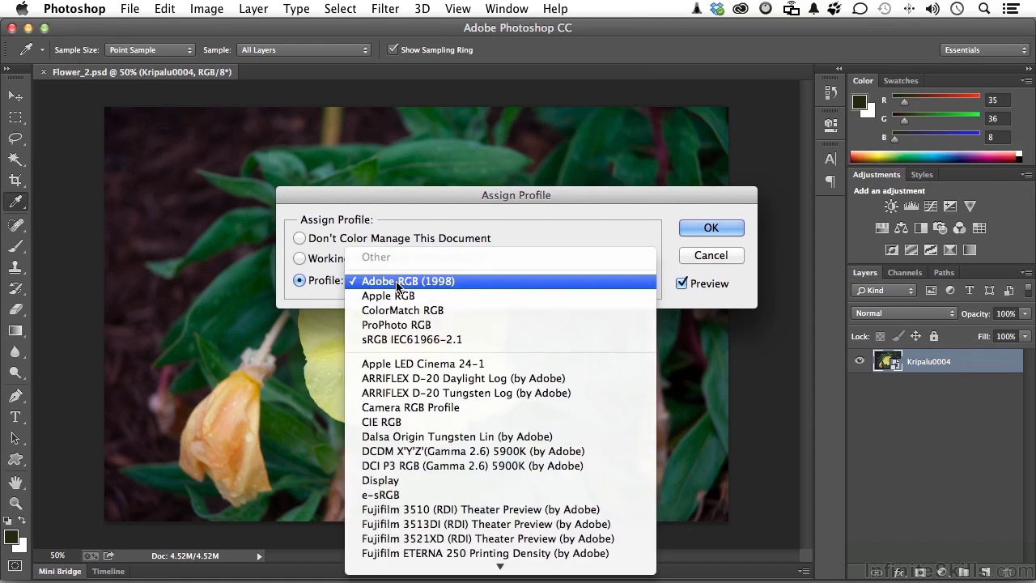
left_click(399, 325)
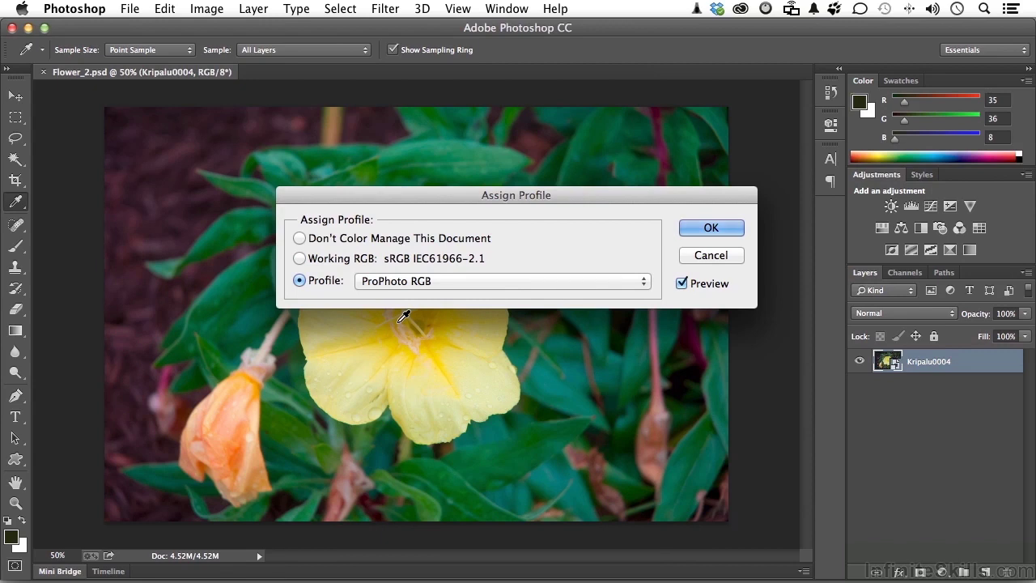
left_click(681, 285)
left_click(682, 284)
left_click(709, 256)
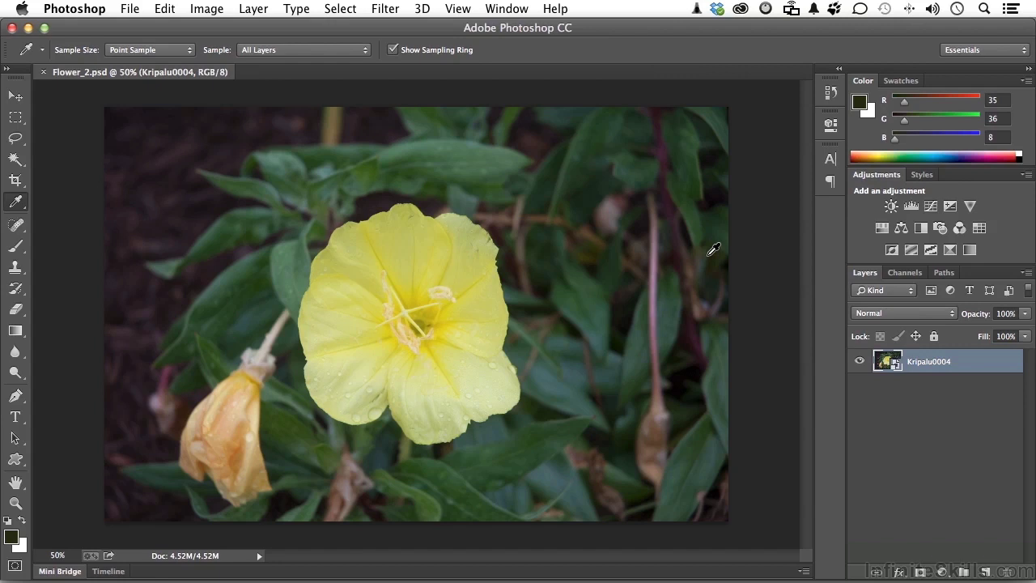
Step: Turn off the missing-profile and profile-mismatch warnings for opening and pasting, then apply
left_click(164, 10)
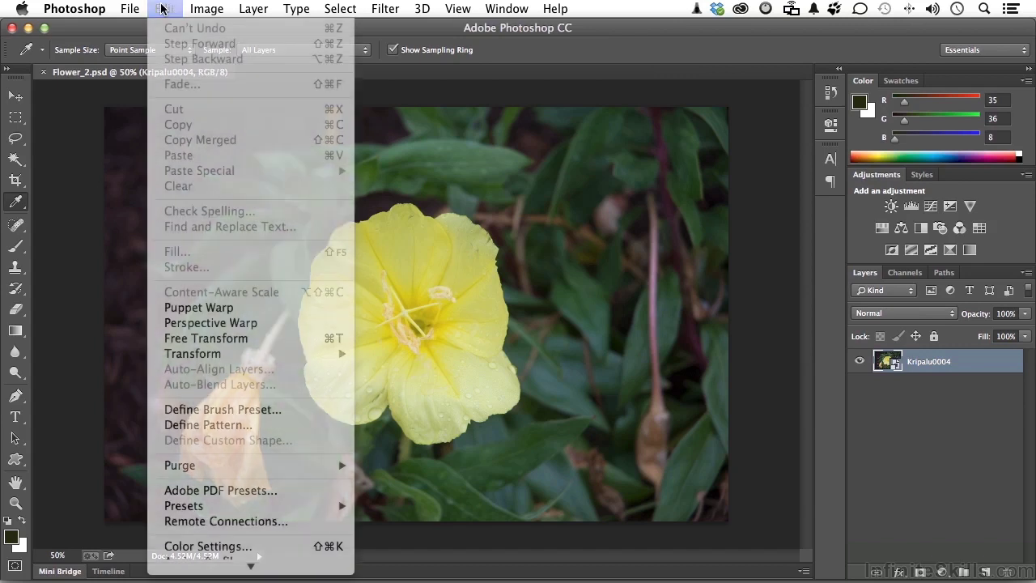
scroll(242, 542, "down", 3)
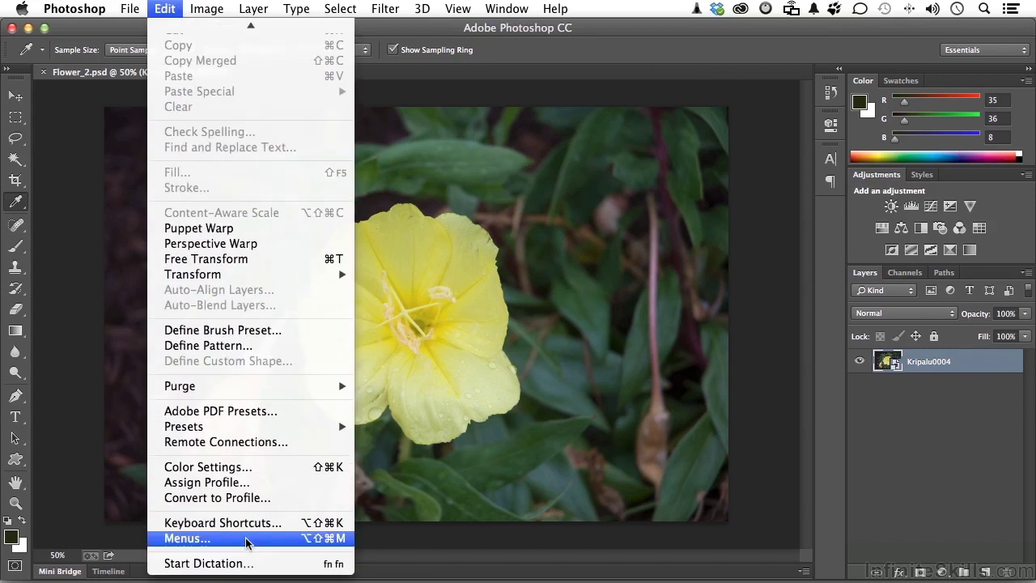
left_click(249, 469)
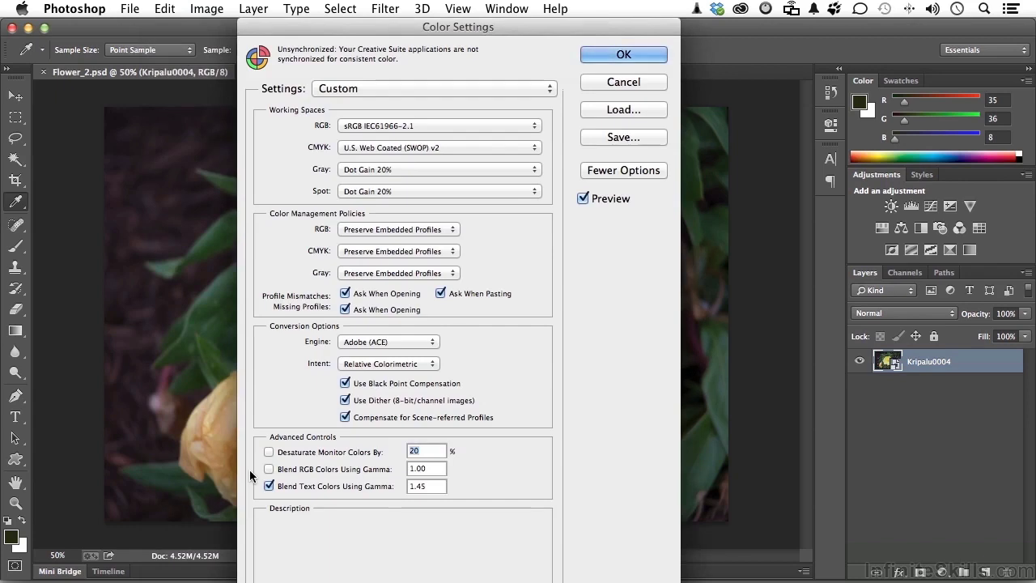
left_click(345, 310)
left_click(345, 293)
left_click(441, 292)
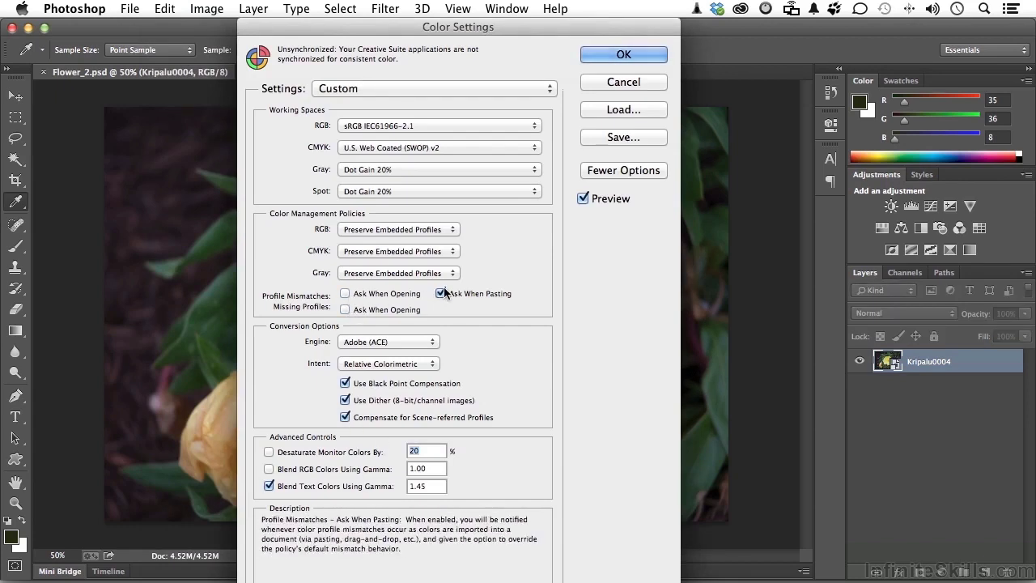
left_click(608, 54)
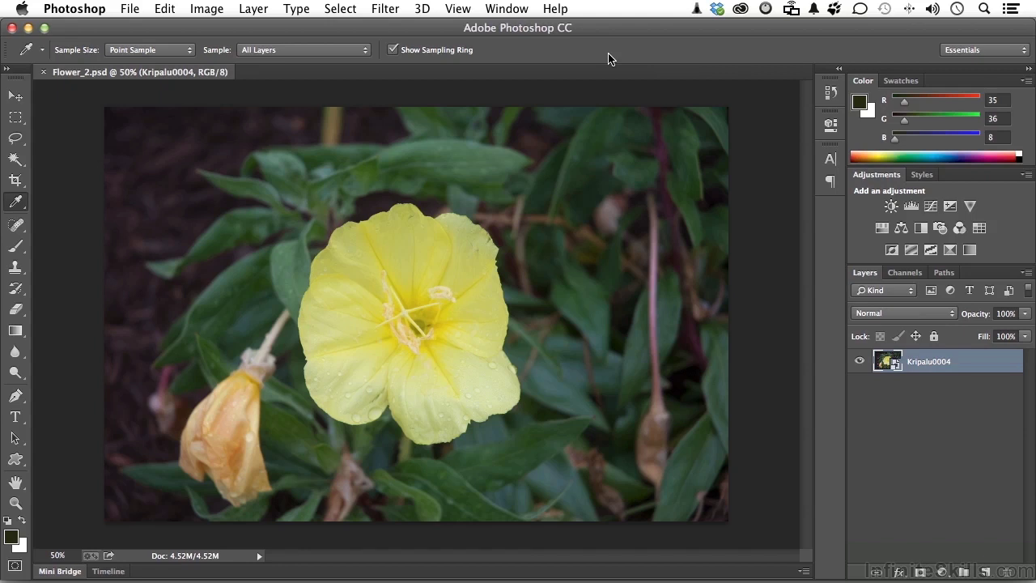
left_click(260, 556)
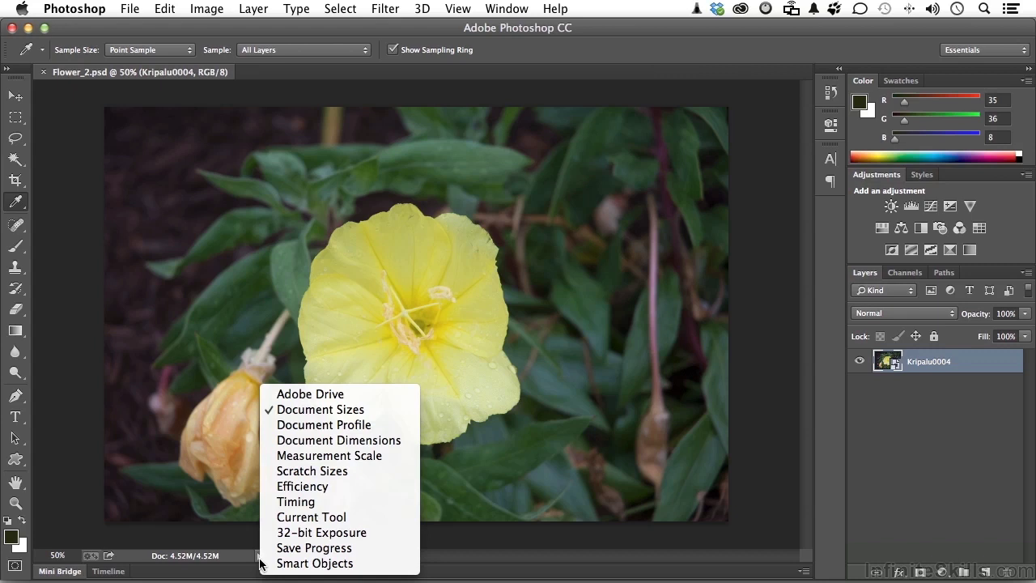
left_click(329, 429)
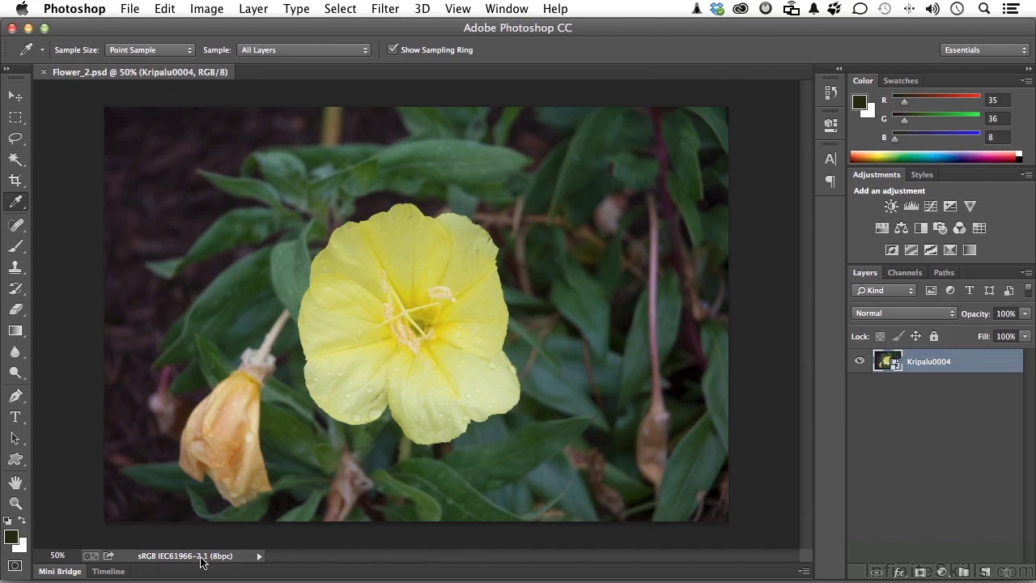
left_click(257, 557)
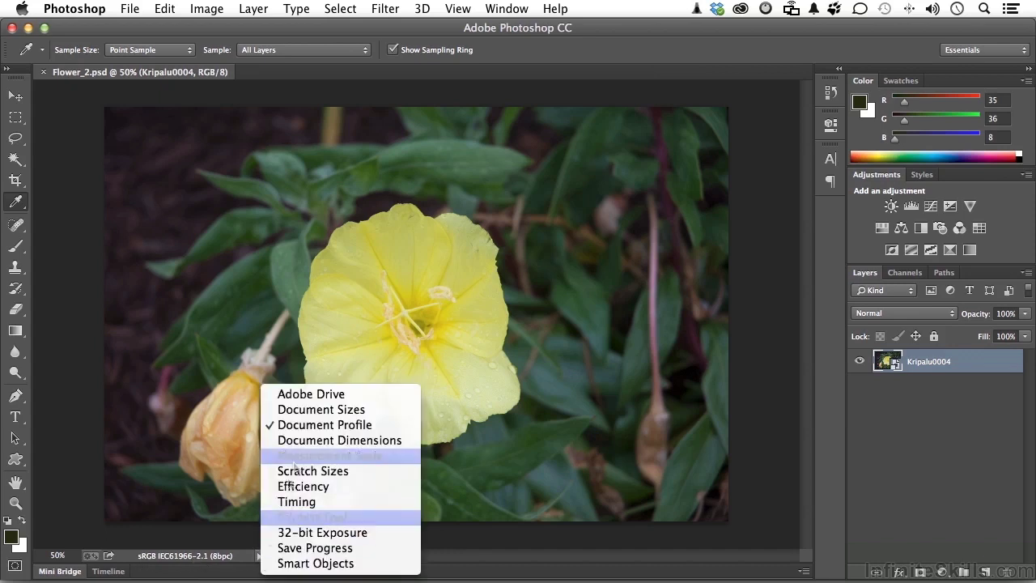
left_click(312, 411)
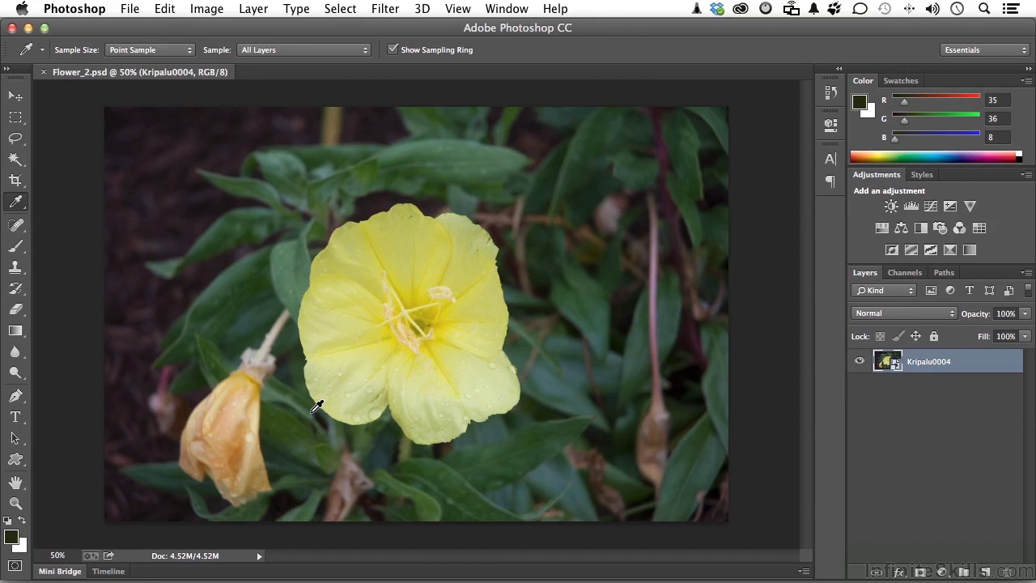
Step: Browse the folder in Bridge and open the raw file Flower_3.NEF in Camera Raw
left_click(134, 10)
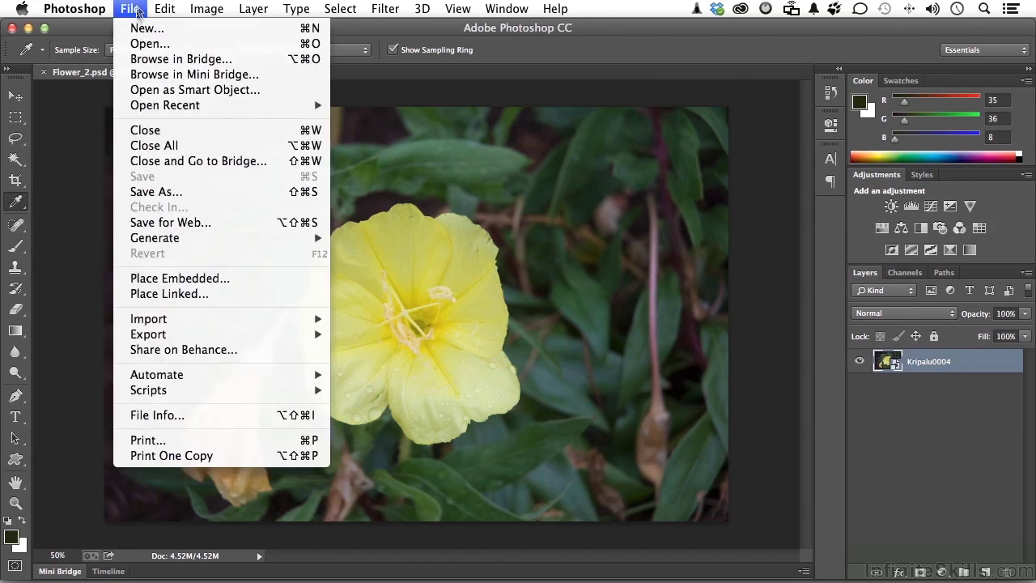
left_click(155, 59)
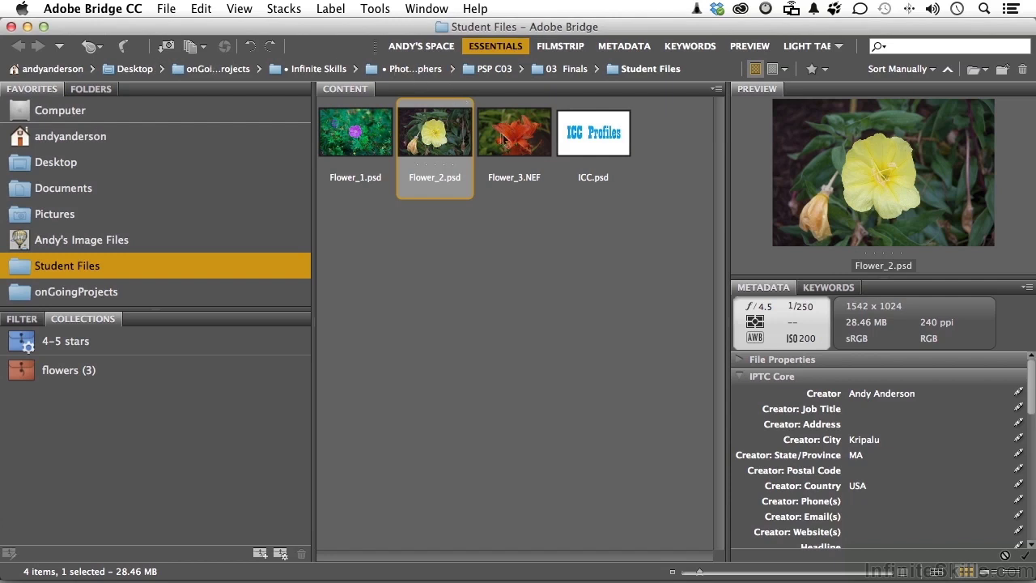
left_click(510, 141)
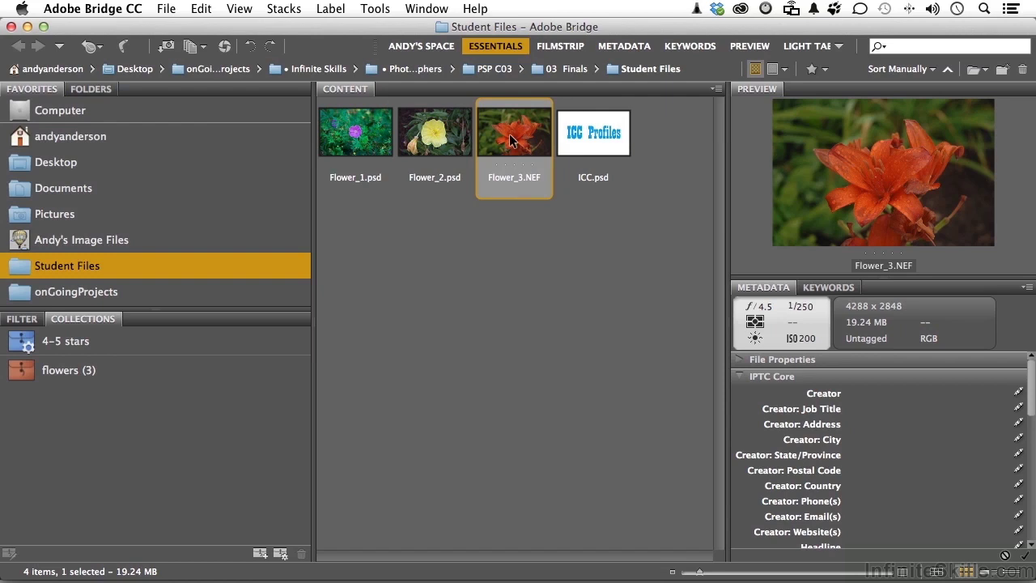
double_click(511, 141)
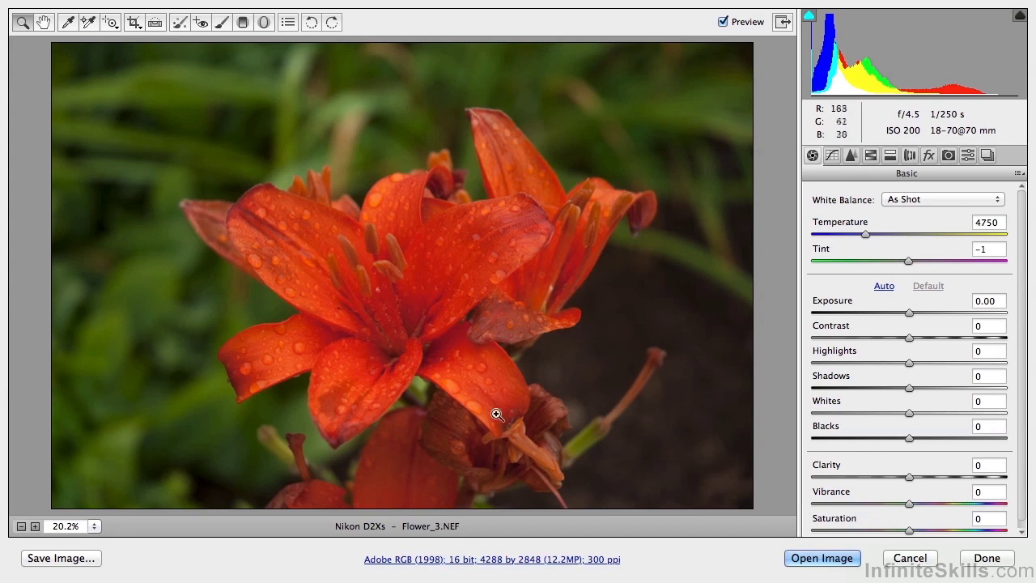
Step: Set Flower_3.NEF's workflow options to ProPhoto RGB at 16 Bits/Channel and confirm
left_click(451, 560)
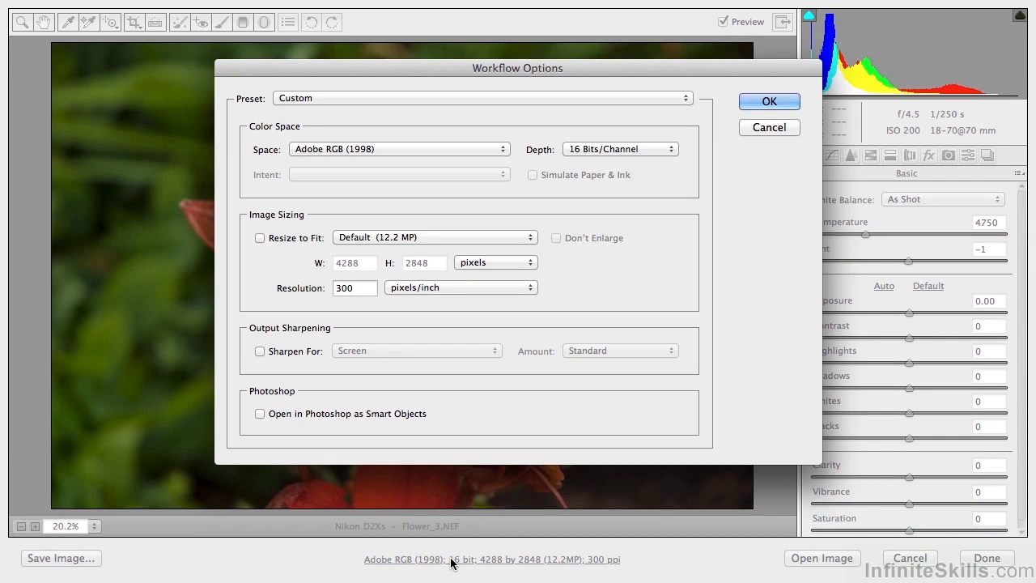
left_click(407, 151)
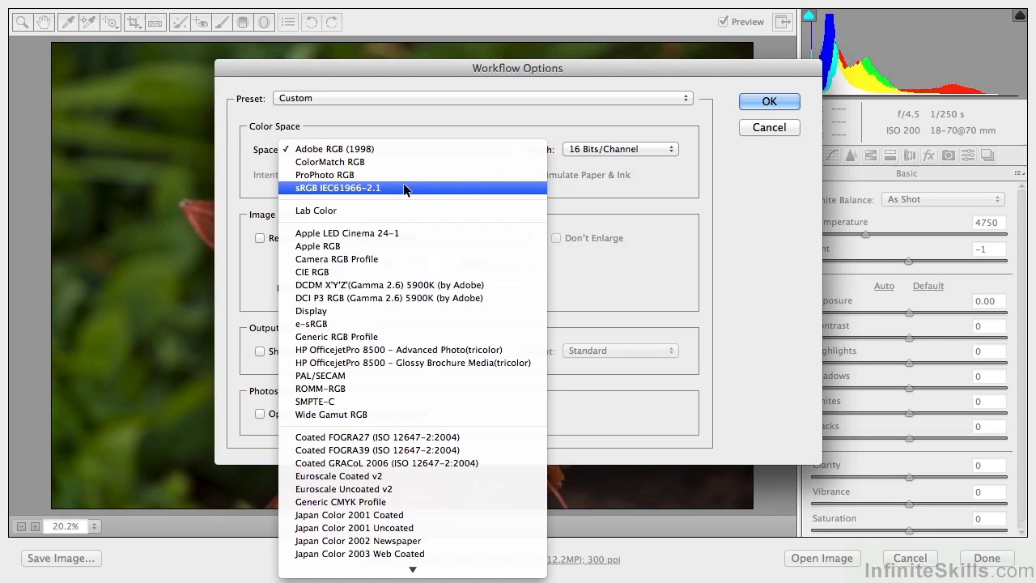
left_click(421, 129)
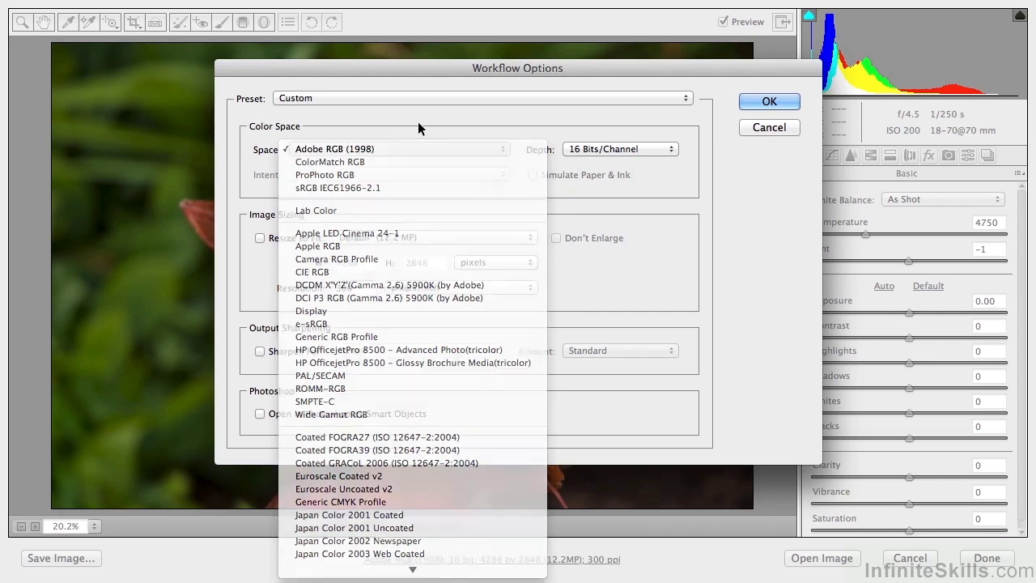
left_click(581, 149)
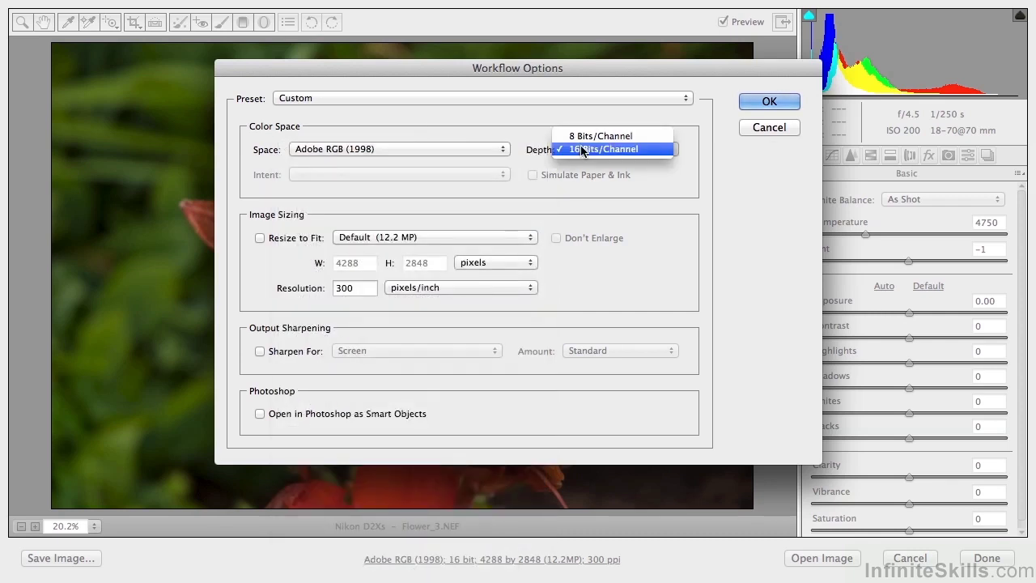
left_click(581, 149)
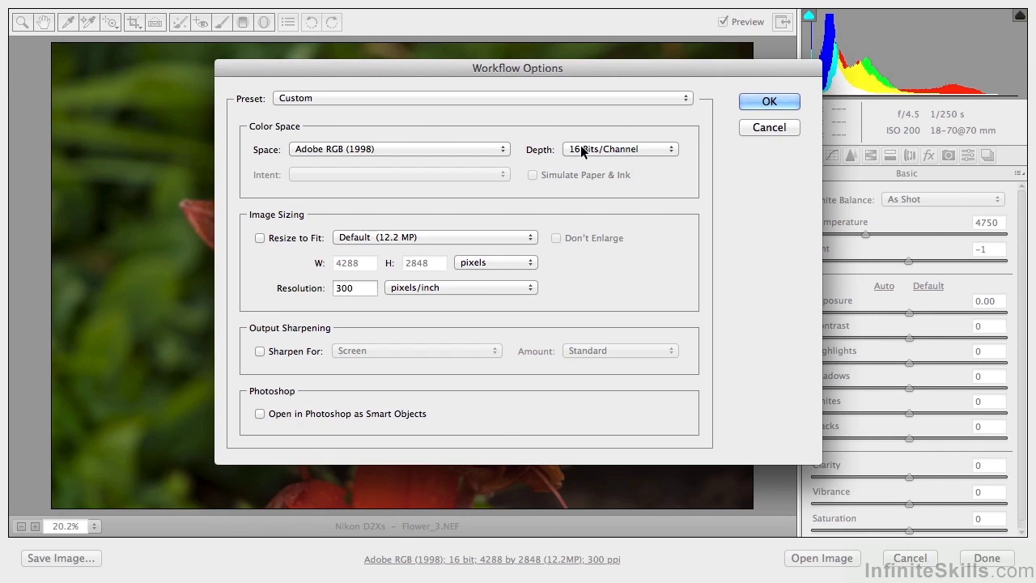
left_click(489, 146)
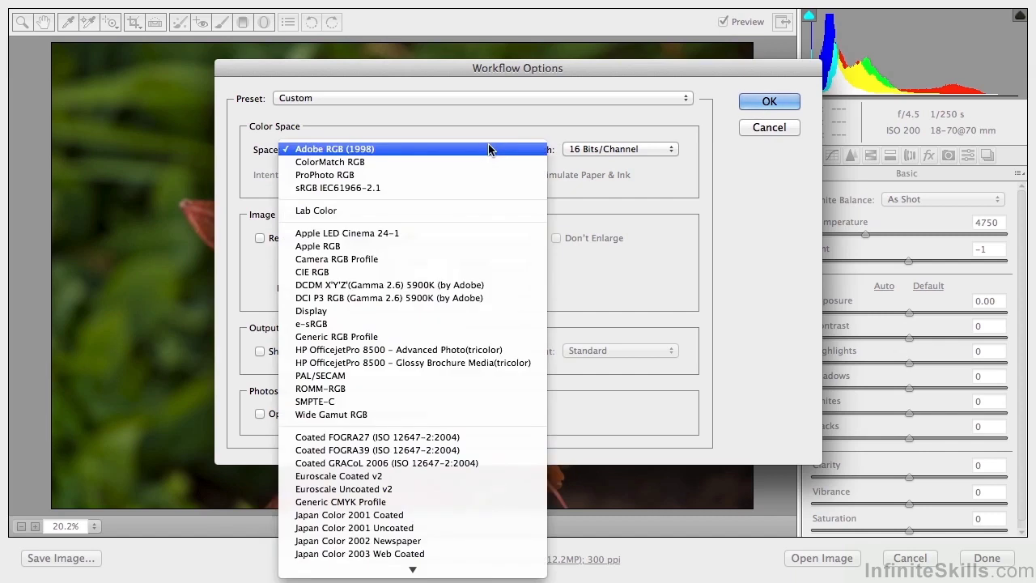
left_click(459, 174)
left_click(771, 101)
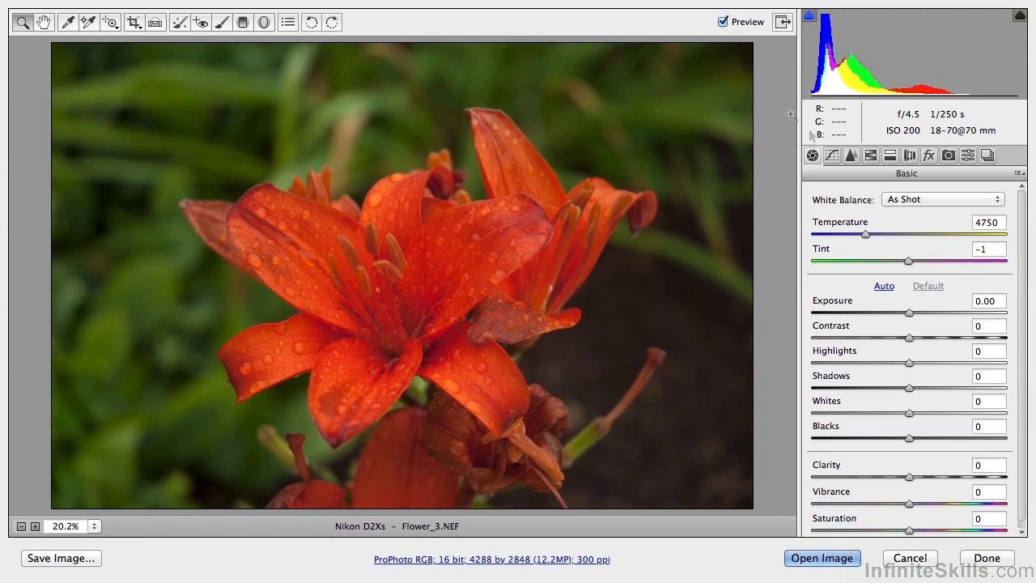
left_click(916, 559)
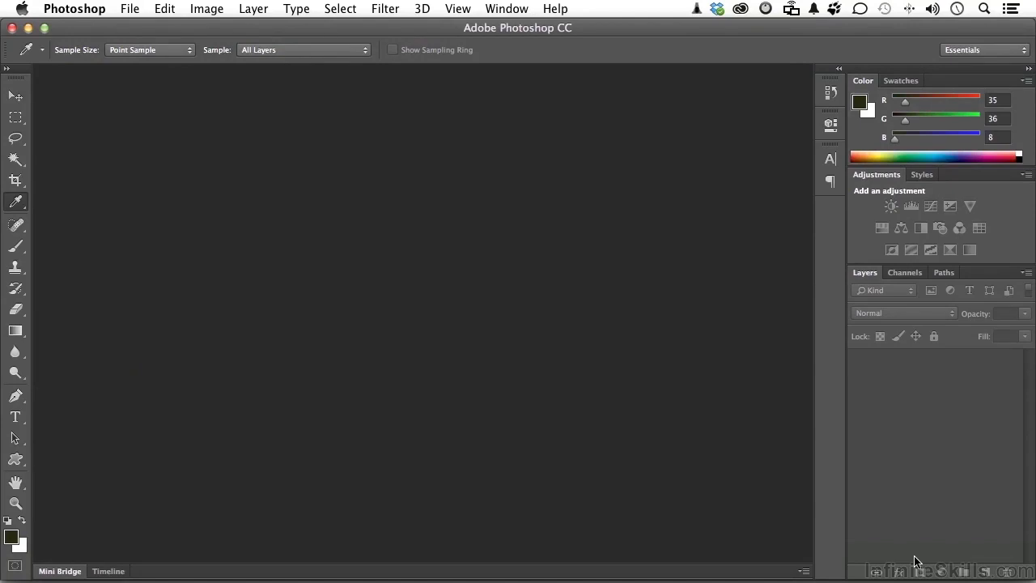